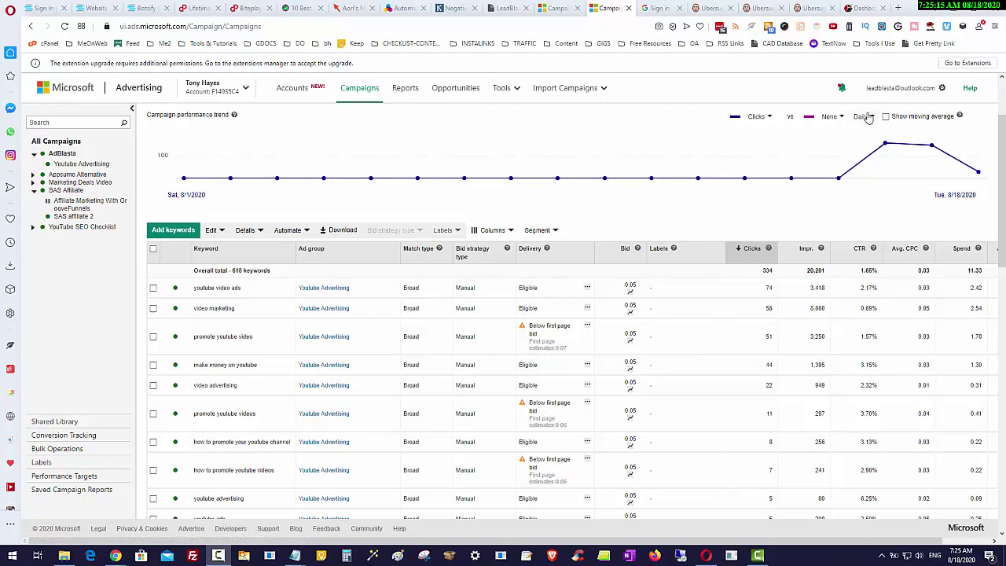
# Check the daily clicks for August 16 to 18 on the campaign performance trend chart.
pyautogui.moveTo(884, 151)
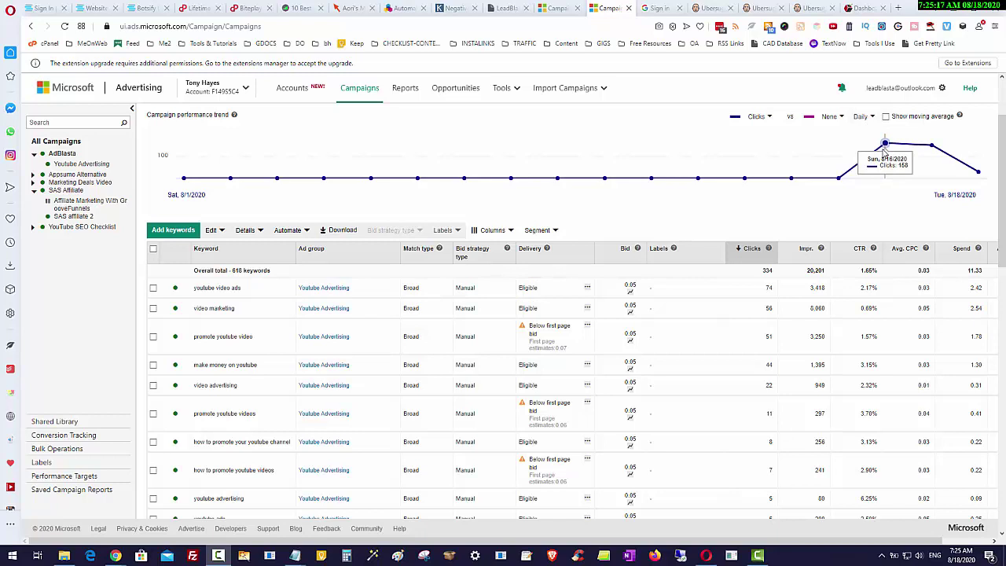
pyautogui.moveTo(929, 151)
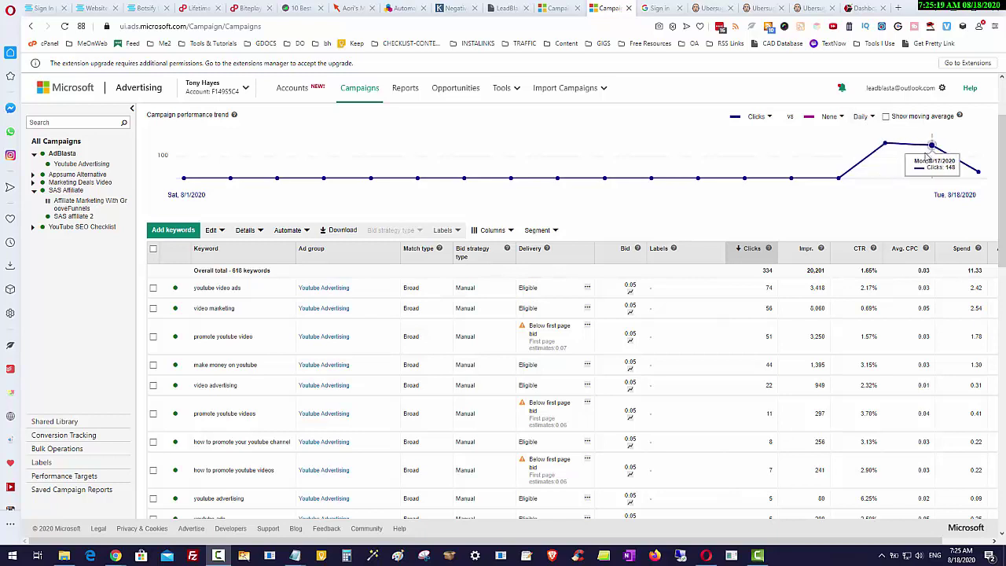
pyautogui.moveTo(979, 178)
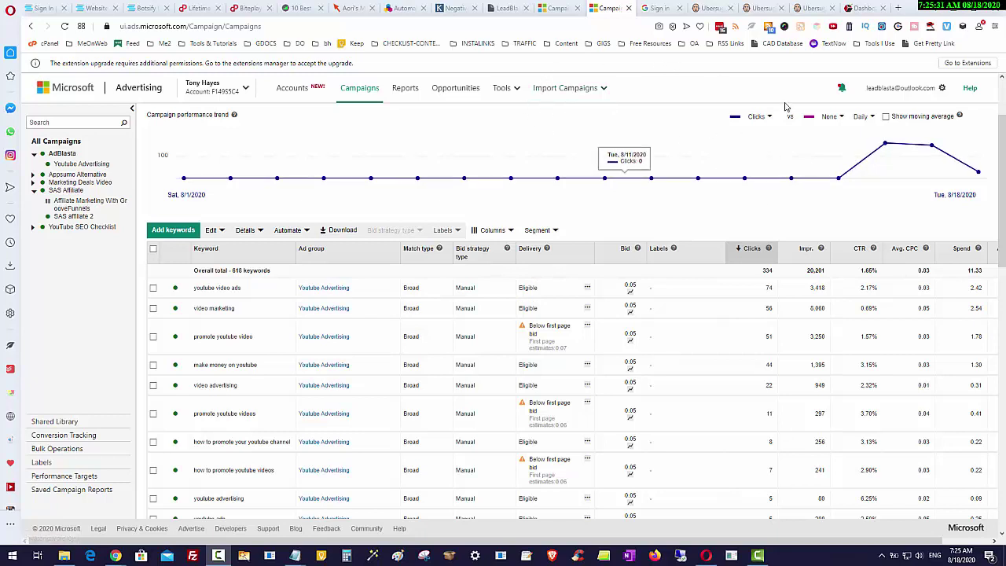
# Open YouTube in a new browser tab and search for "bing ads case study afiliate marketing".
pyautogui.click(899, 8)
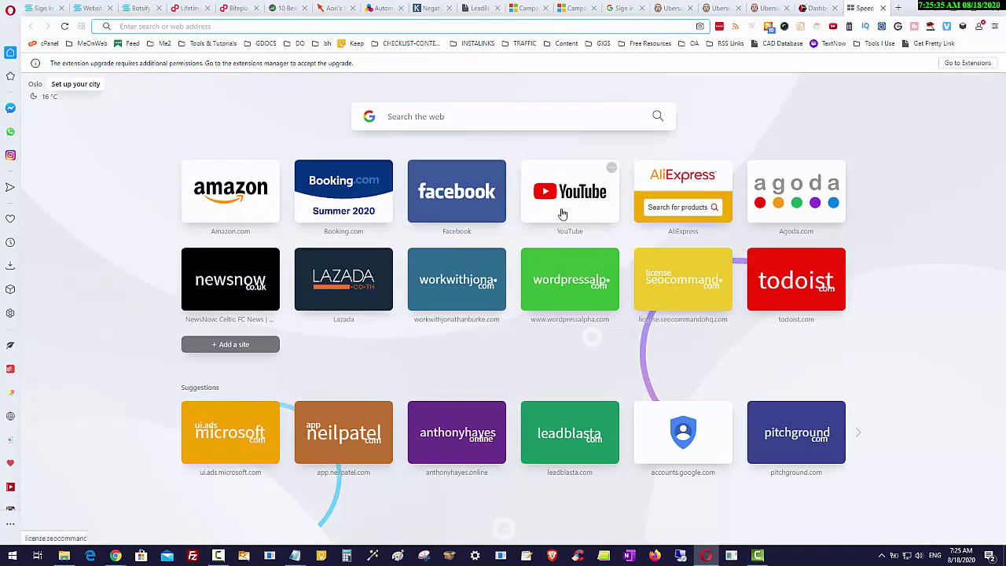
pyautogui.click(563, 214)
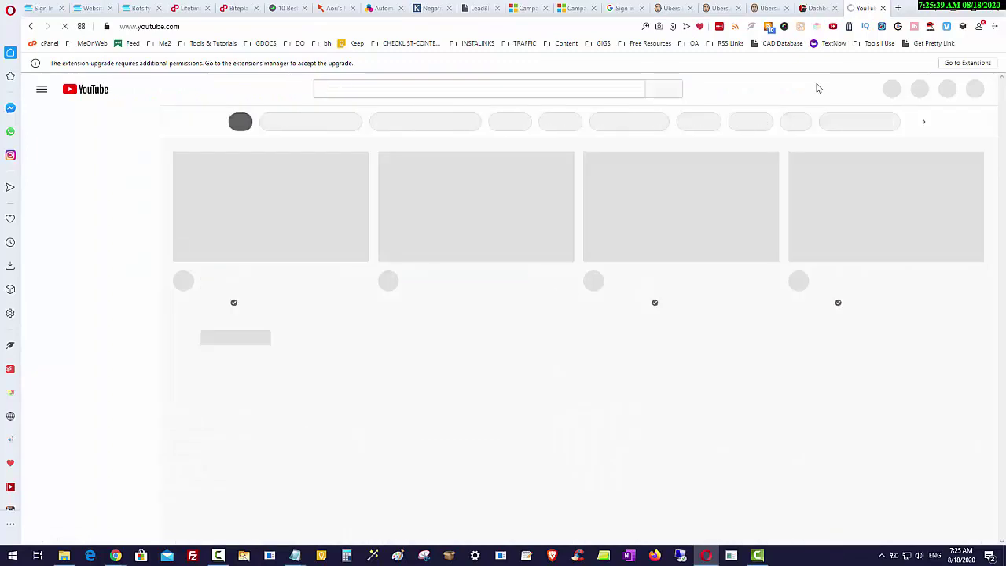
pyautogui.click(521, 90)
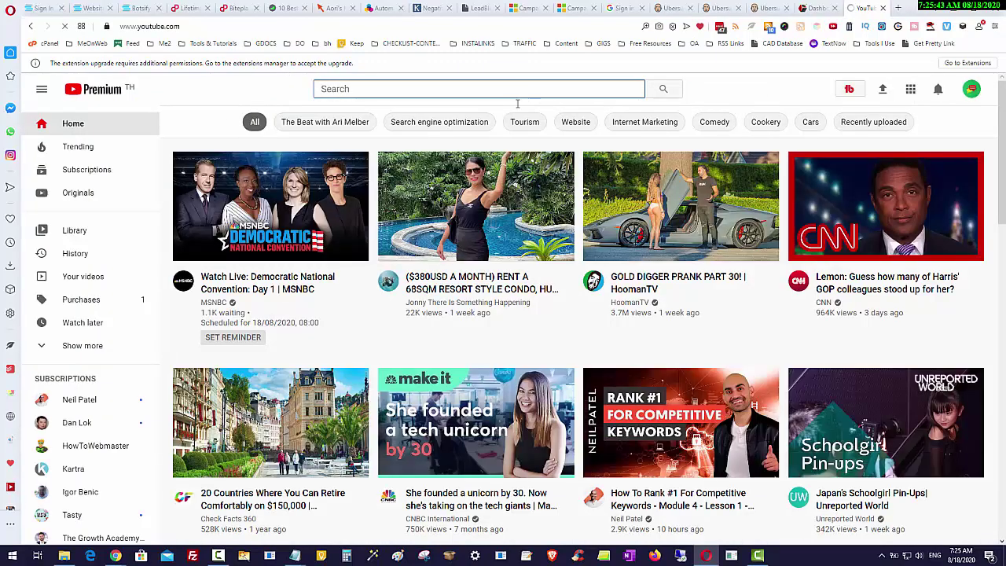
pyautogui.write('bing ads ')
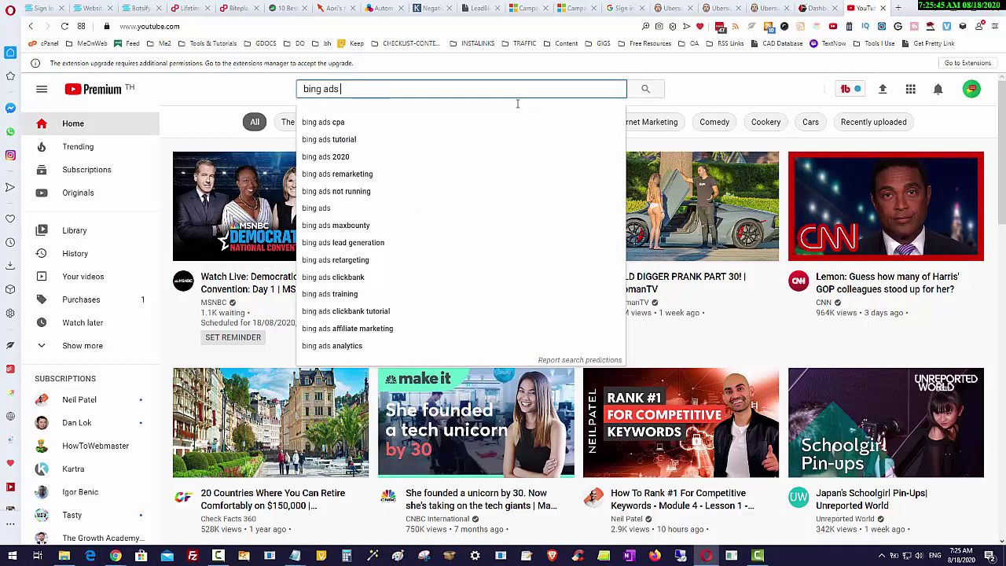
pyautogui.write('case study')
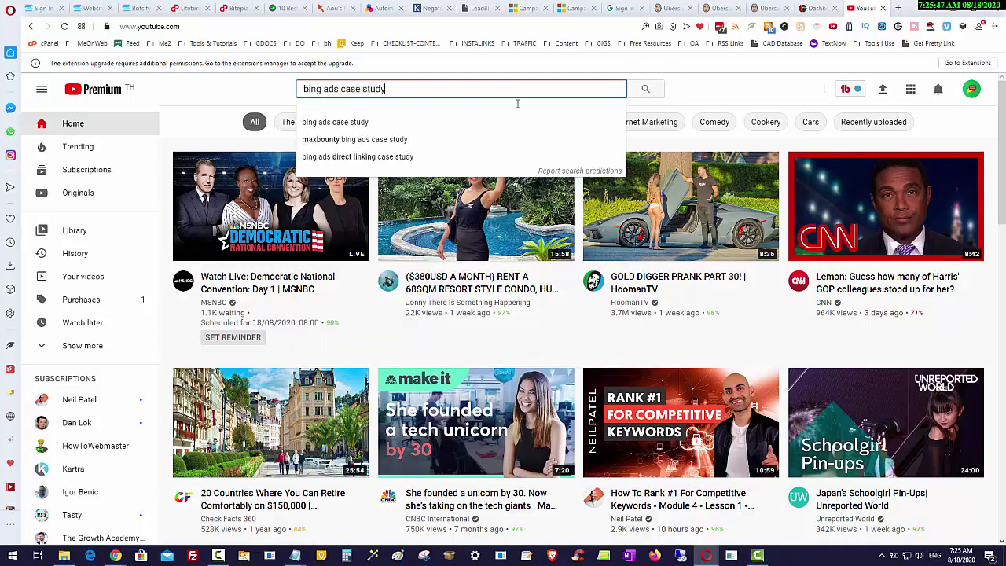
pyautogui.write(' afiliat')
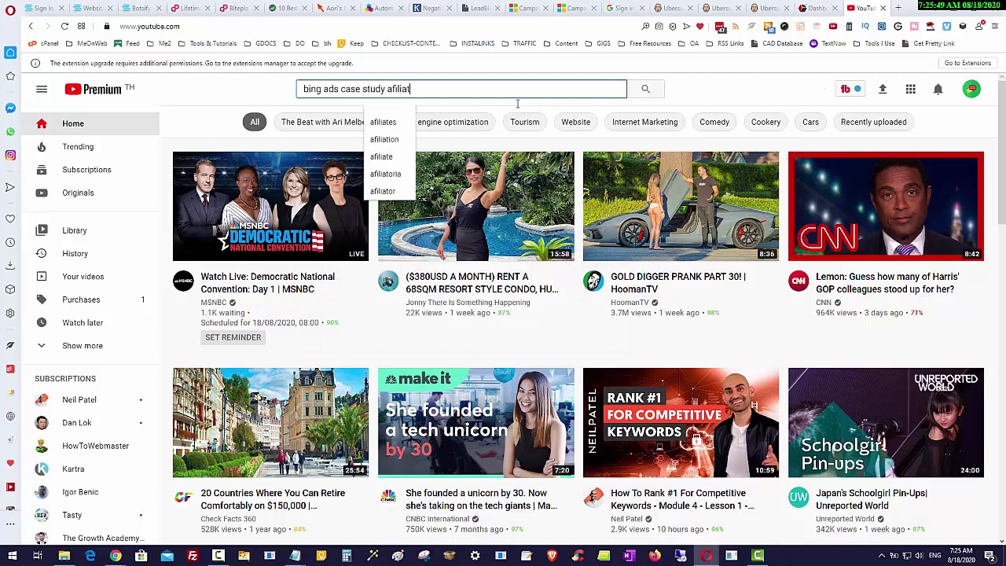
pyautogui.write('e marketing')
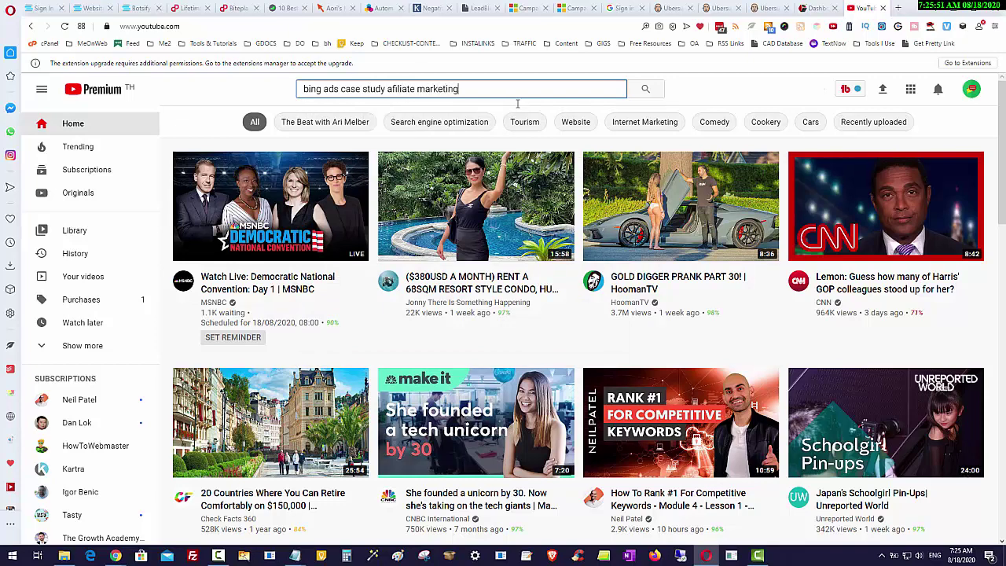
pyautogui.press('Return')
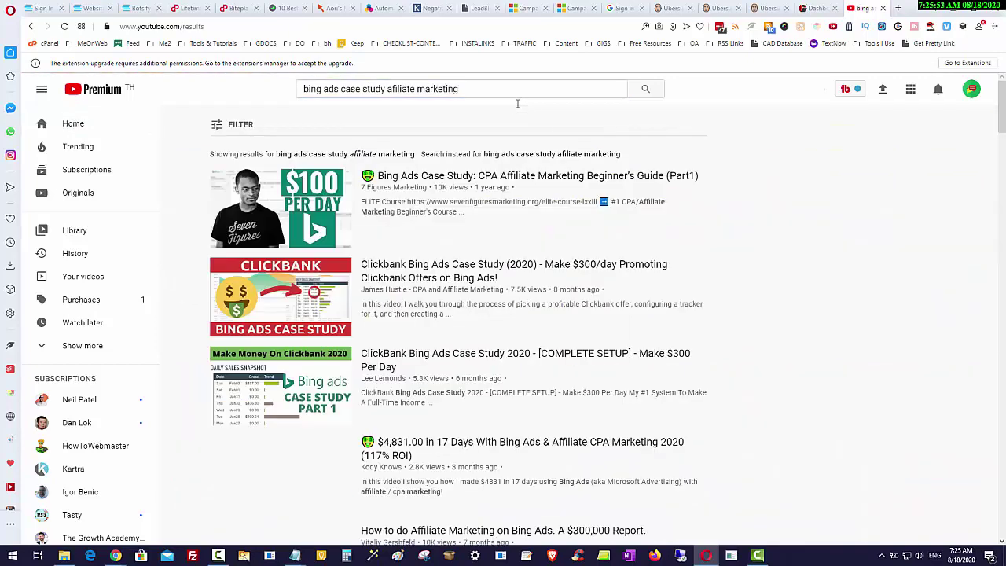
# Correct the YouTube search to "bing ads case study affiliate marketing" and look through the resulting videos.
pyautogui.click(395, 90)
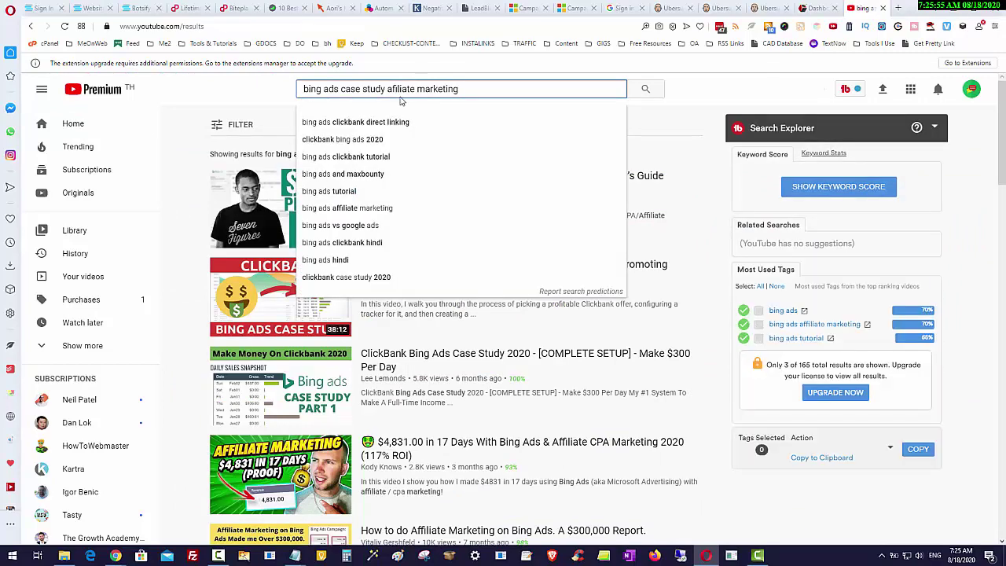
pyautogui.write('f')
pyautogui.press('Return')
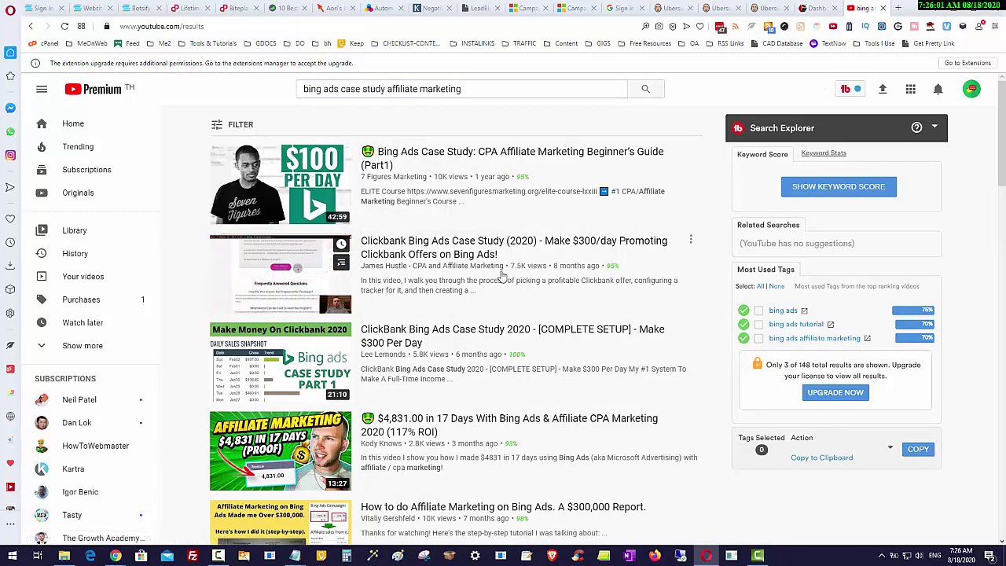
pyautogui.scroll(-1, 445, 367)
pyautogui.scroll(-4, 444, 367)
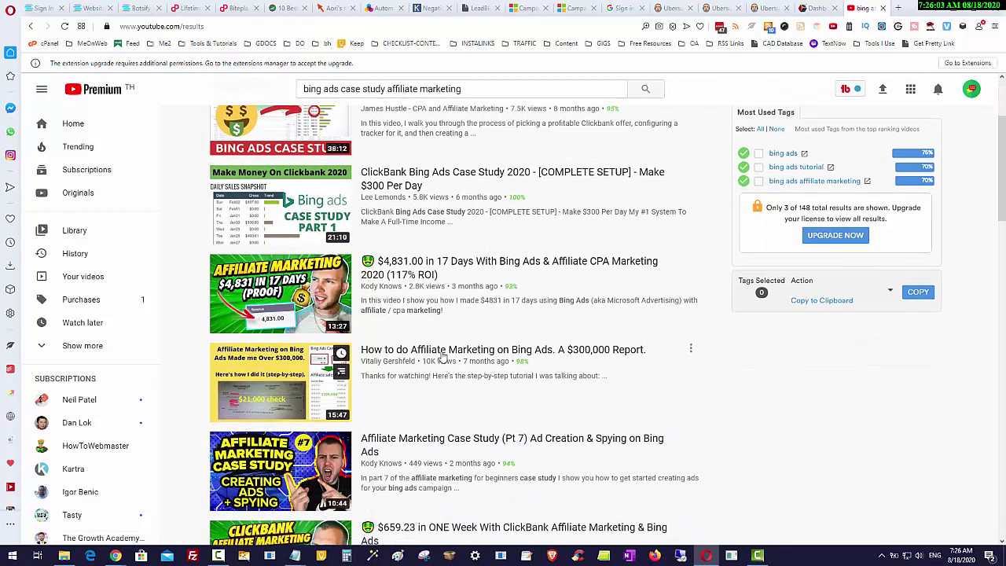
pyautogui.scroll(-5, 442, 346)
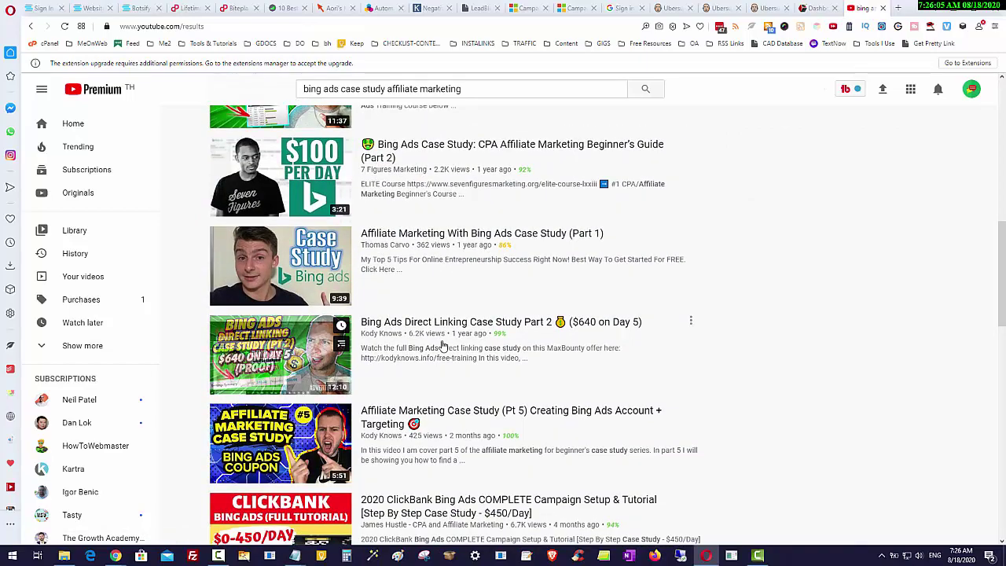
pyautogui.scroll(10, 568, 333)
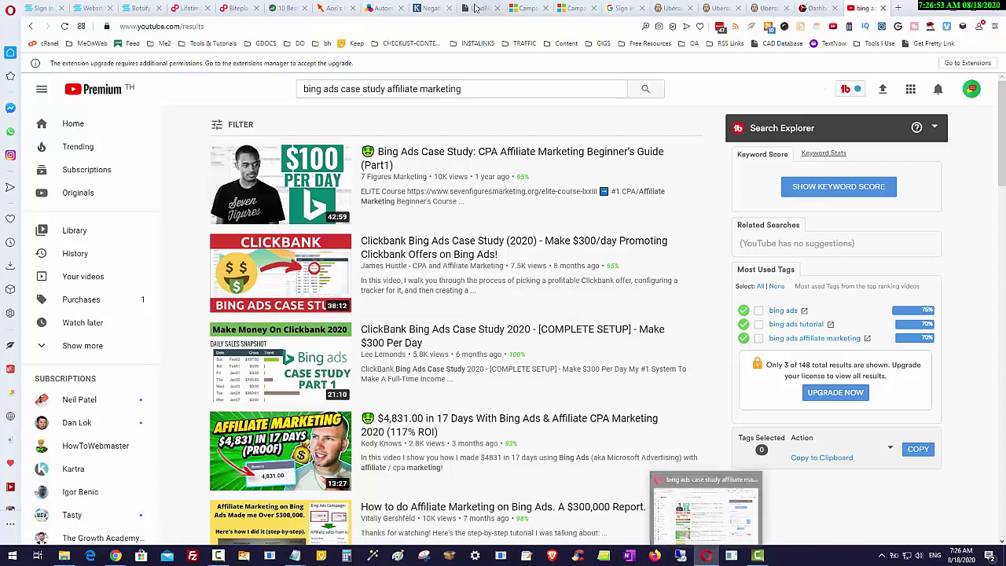
# Switch back to Microsoft Advertising and review the Youtube Advertising ad group's trend and the AdBlasta campaign's keyword bids, clicks and costs.
pyautogui.click(530, 9)
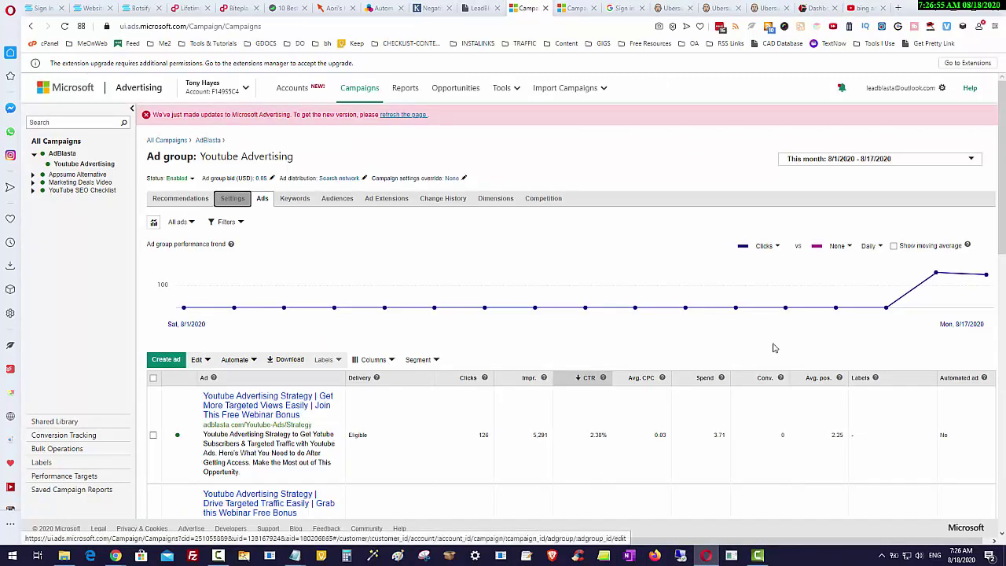
pyautogui.moveTo(975, 279)
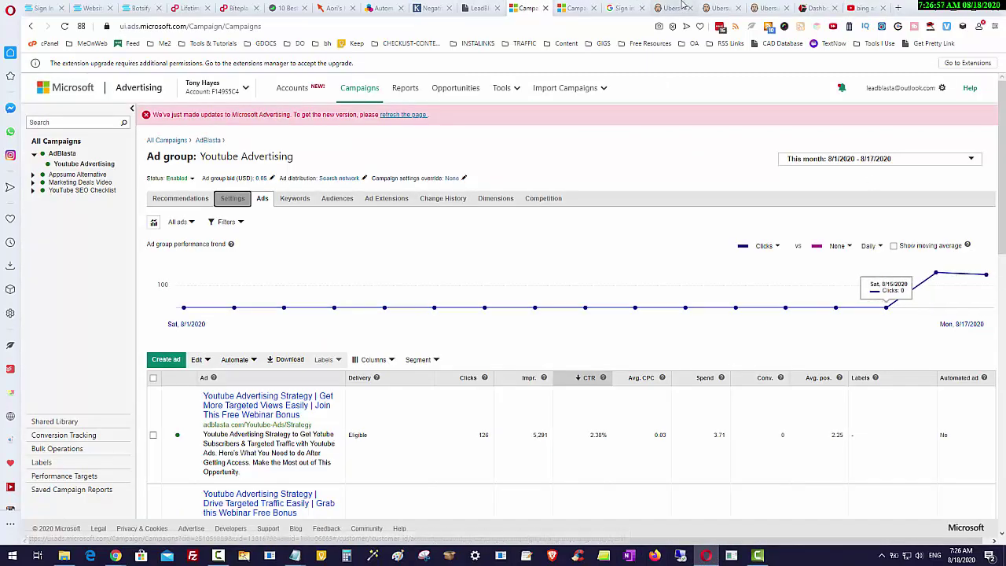
pyautogui.click(572, 9)
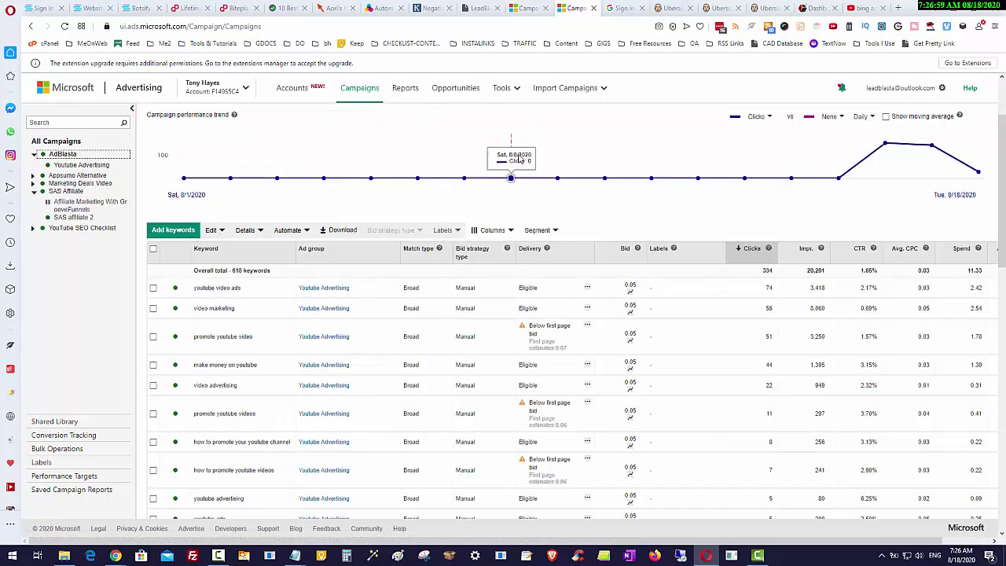
pyautogui.scroll(-1, 515, 157)
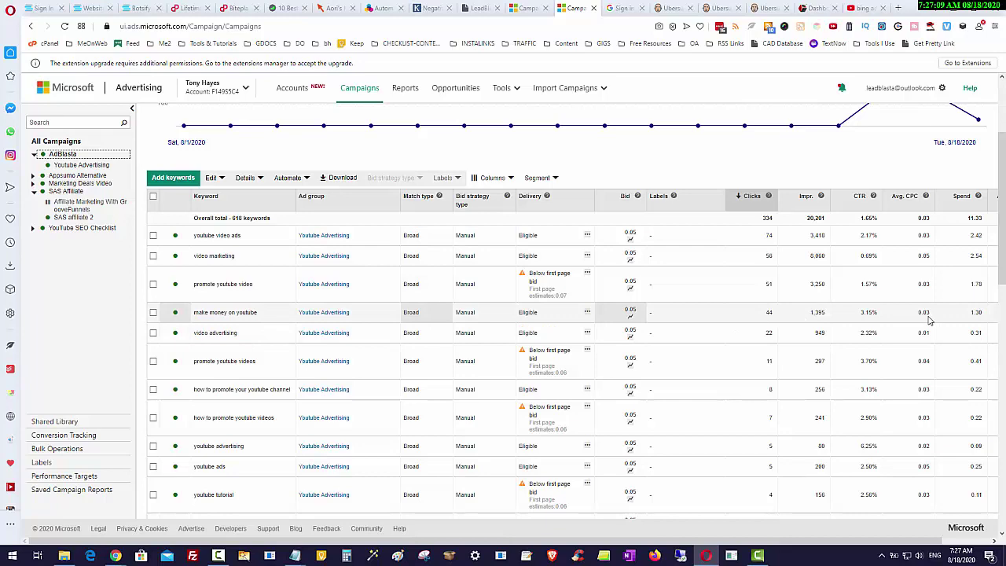
pyautogui.scroll(2, 606, 270)
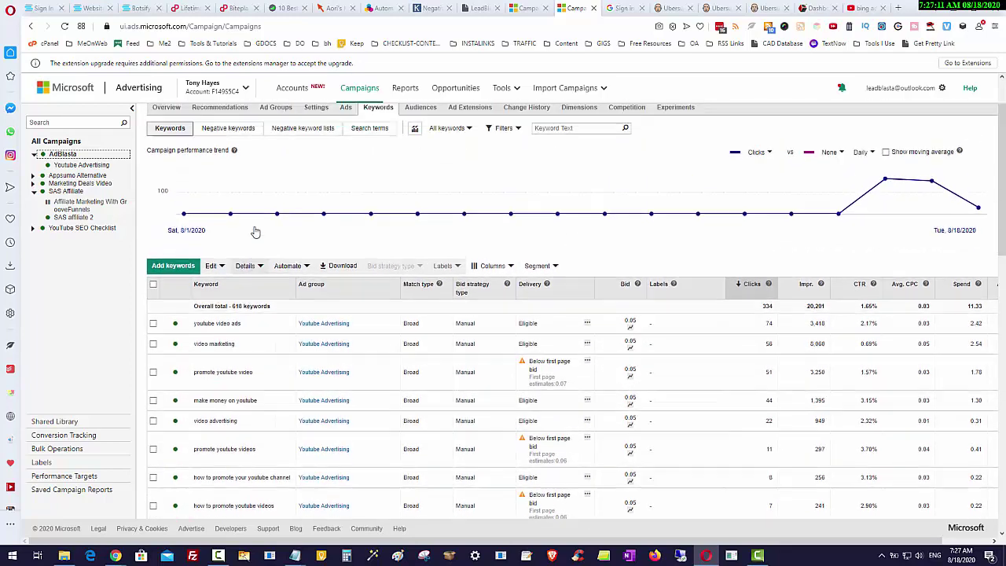
pyautogui.scroll(2, 256, 233)
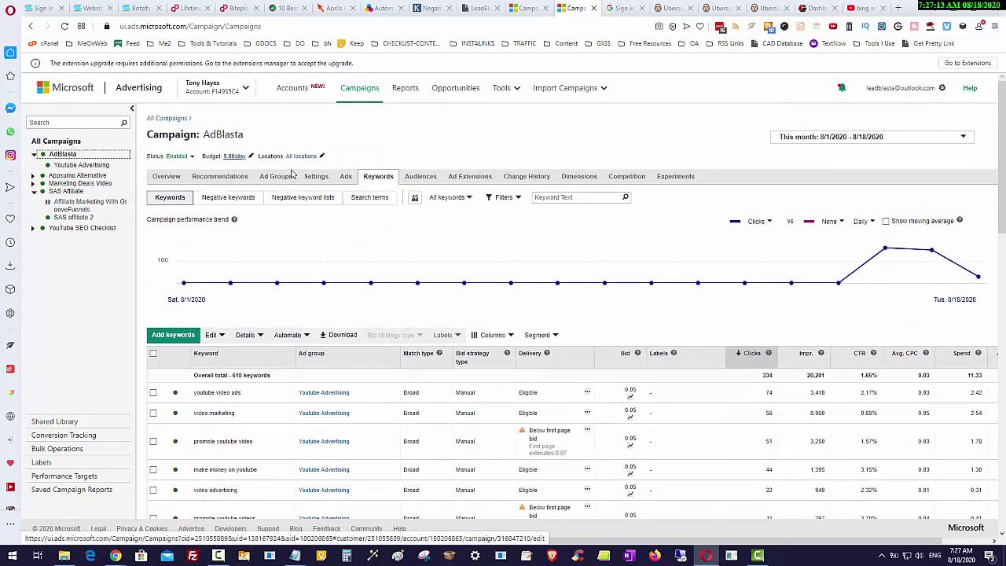
pyautogui.scroll(-3, 631, 337)
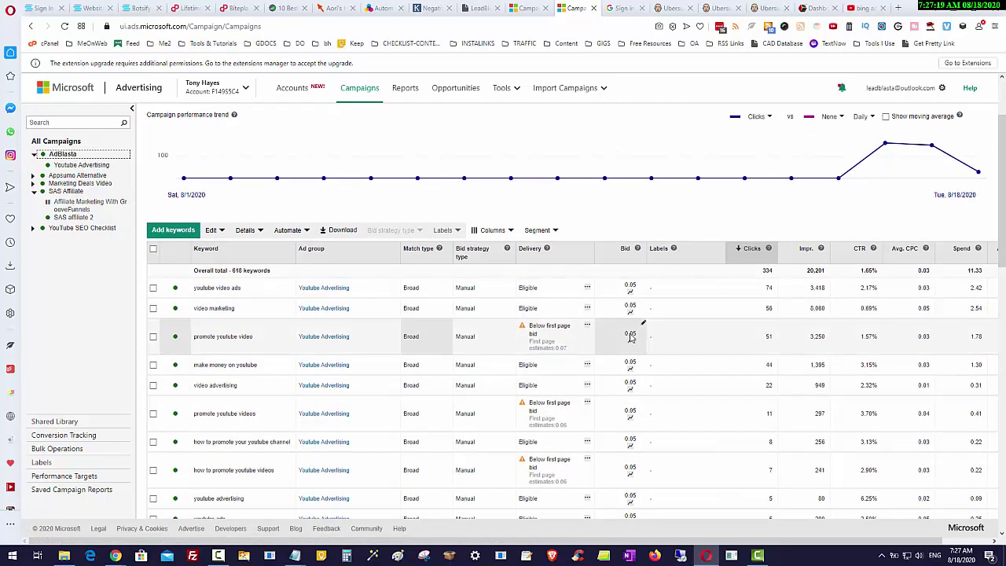
pyautogui.scroll(-1, 630, 337)
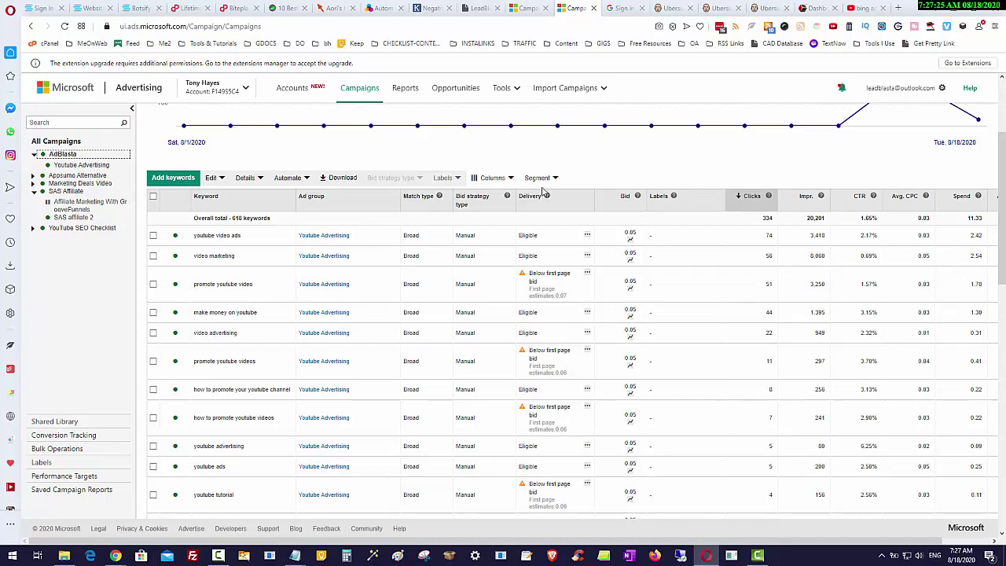
# Filter the AdBlasta campaign's keywords to those containing "money".
pyautogui.scroll(2, 543, 193)
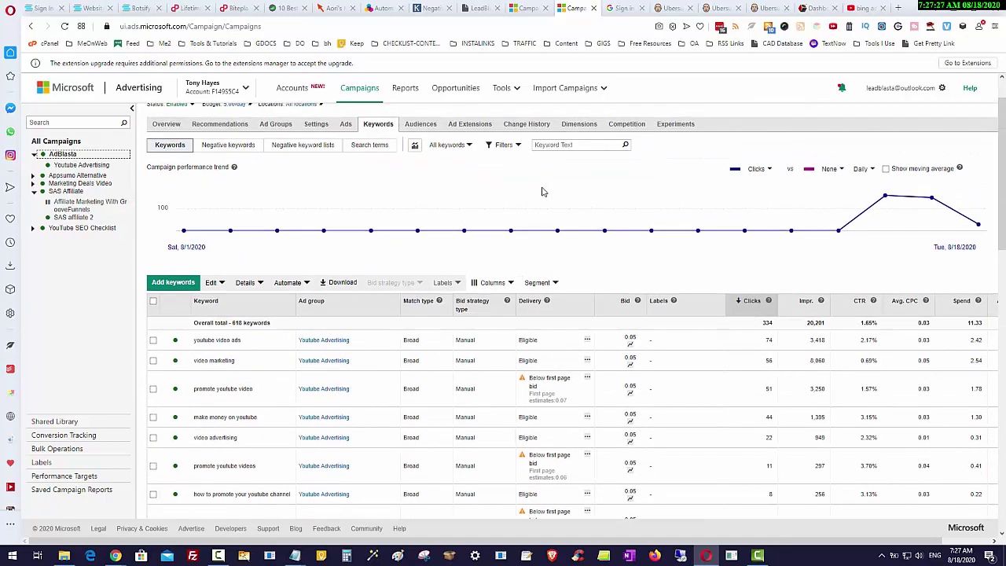
pyautogui.click(559, 144)
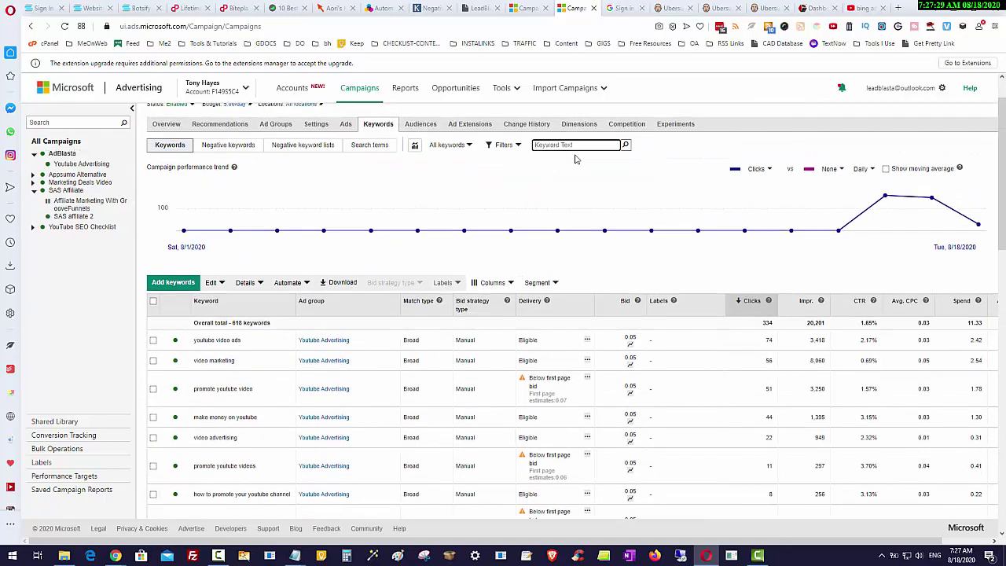
pyautogui.write('money')
pyautogui.click(625, 146)
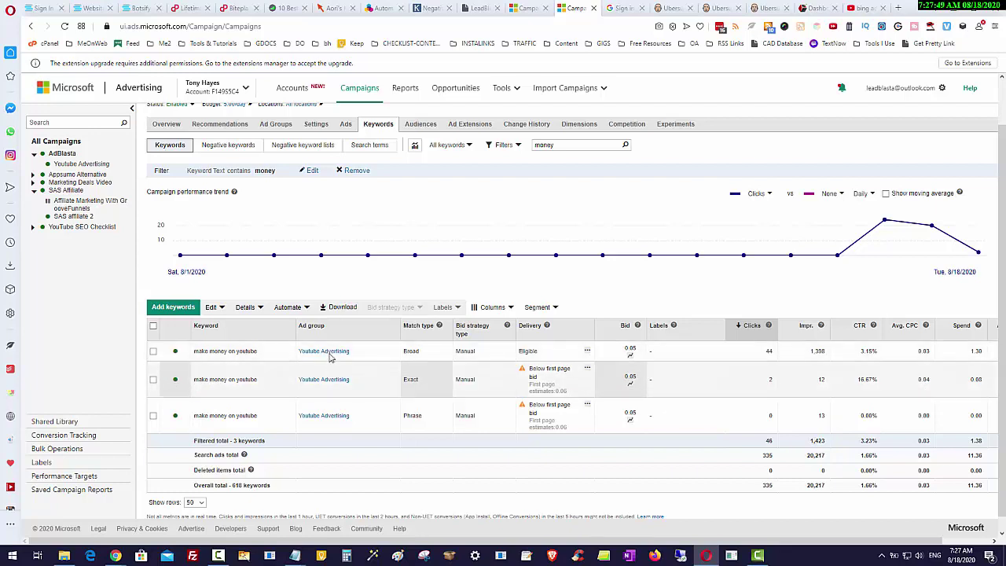
# Switch to Ubersuggest and review the keyword ideas for "clickfunnels pricing", "groovepages" and "make money on youtube".
pyautogui.click(670, 9)
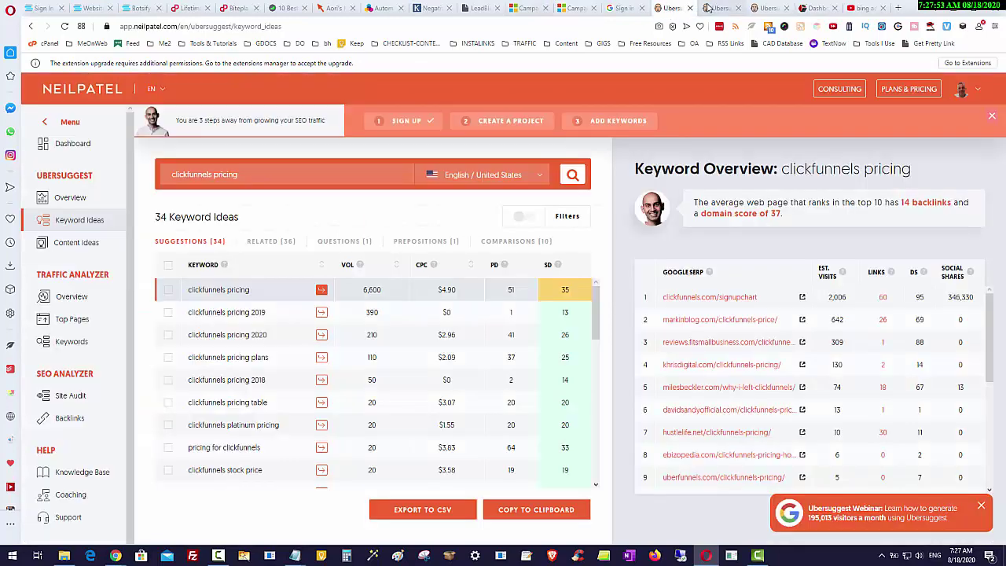
pyautogui.click(733, 8)
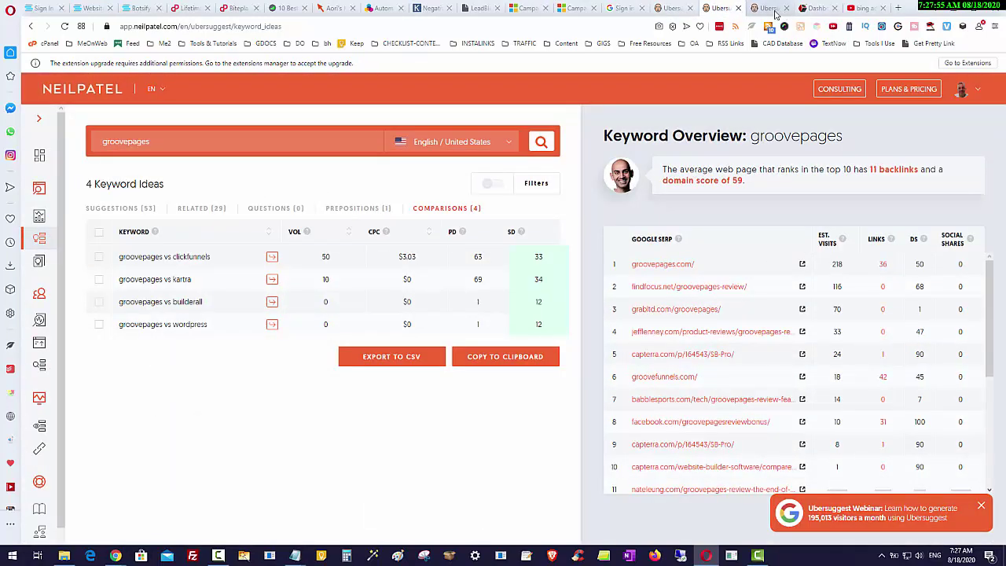
pyautogui.click(767, 11)
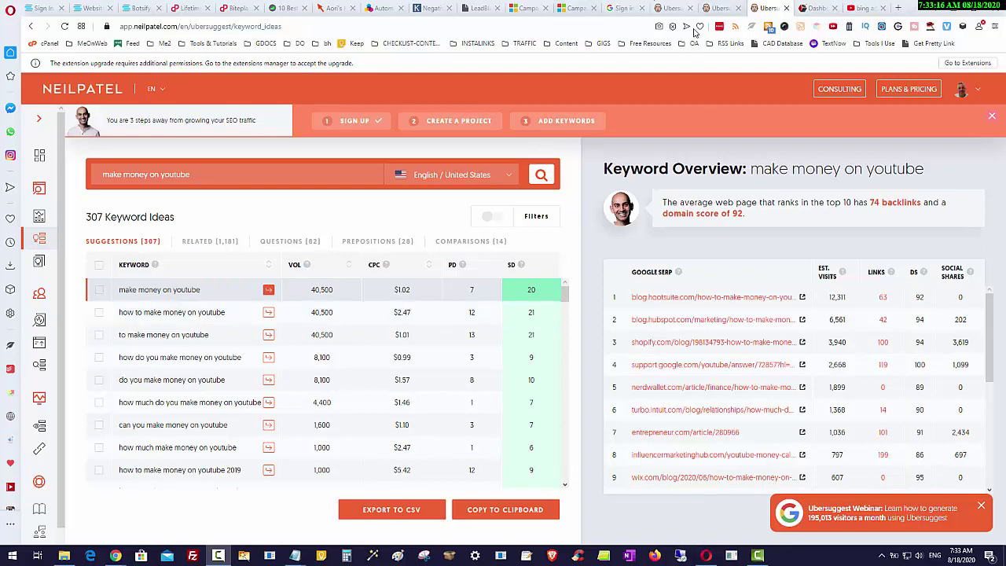
# Compare the filtered "money" keywords in Microsoft Advertising with the Ubersuggest volumes and CPCs for "clickfunnels pricing", "make money on youtube" and "groovepages".
pyautogui.click(526, 8)
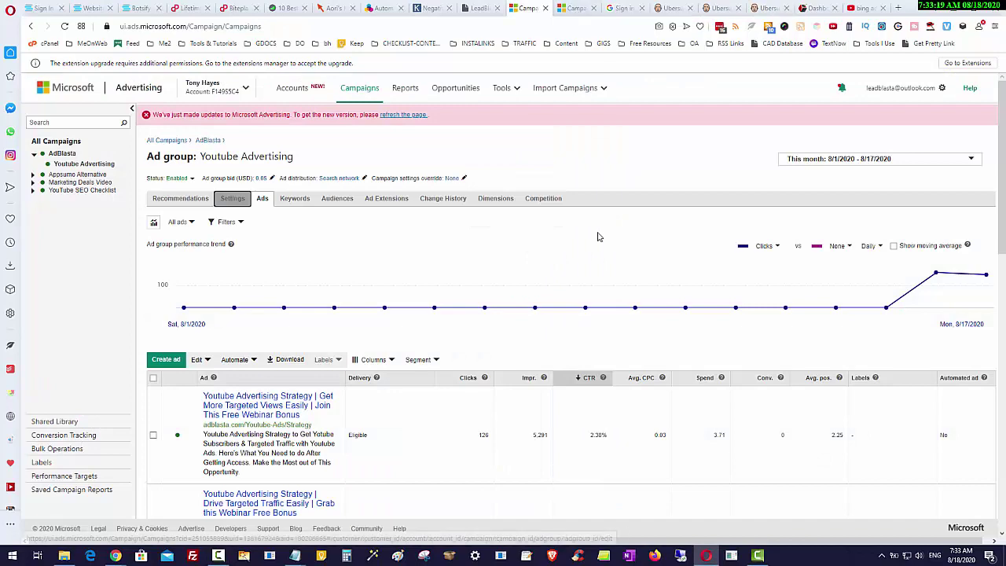
pyautogui.click(571, 11)
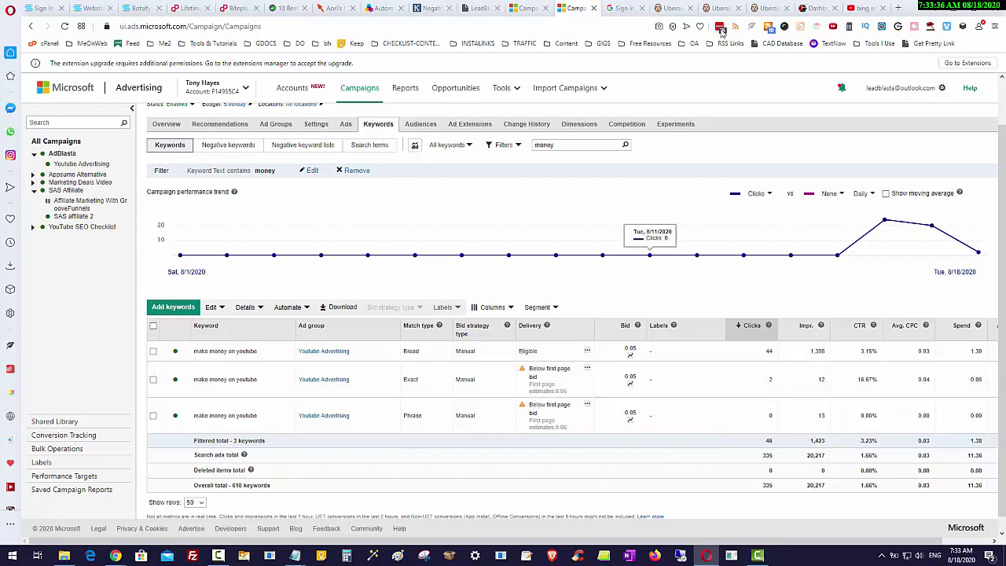
pyautogui.click(669, 8)
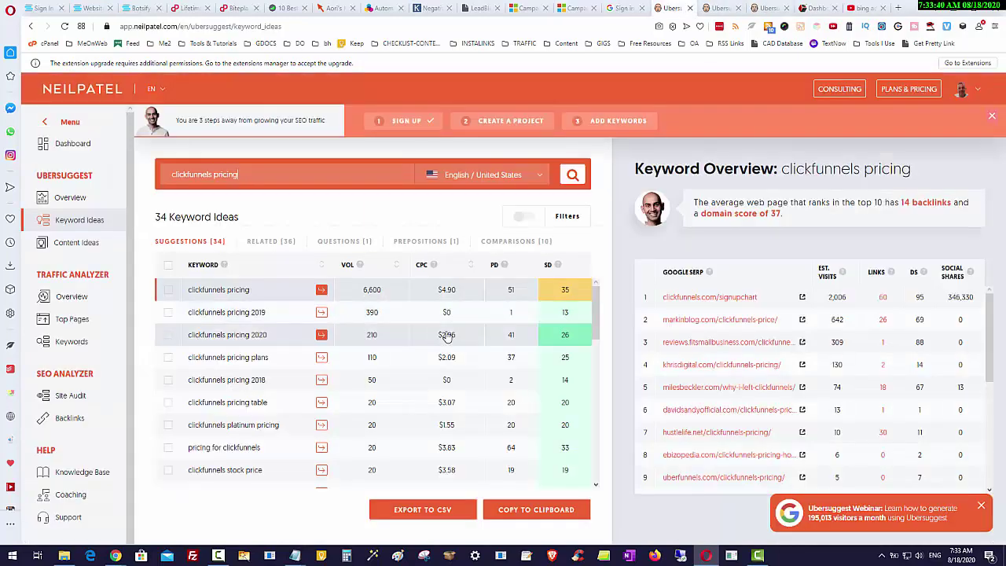
pyautogui.click(760, 10)
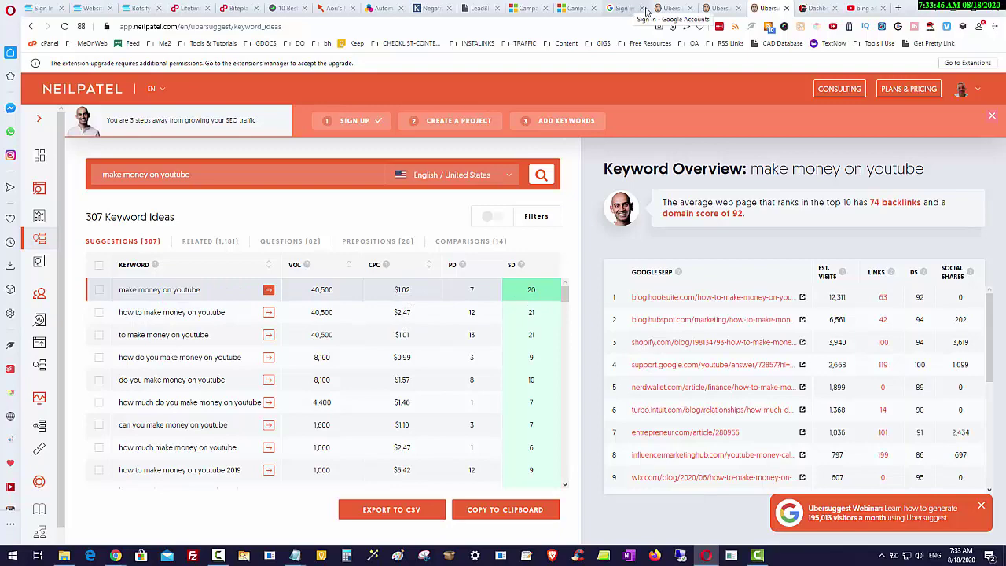
pyautogui.click(719, 9)
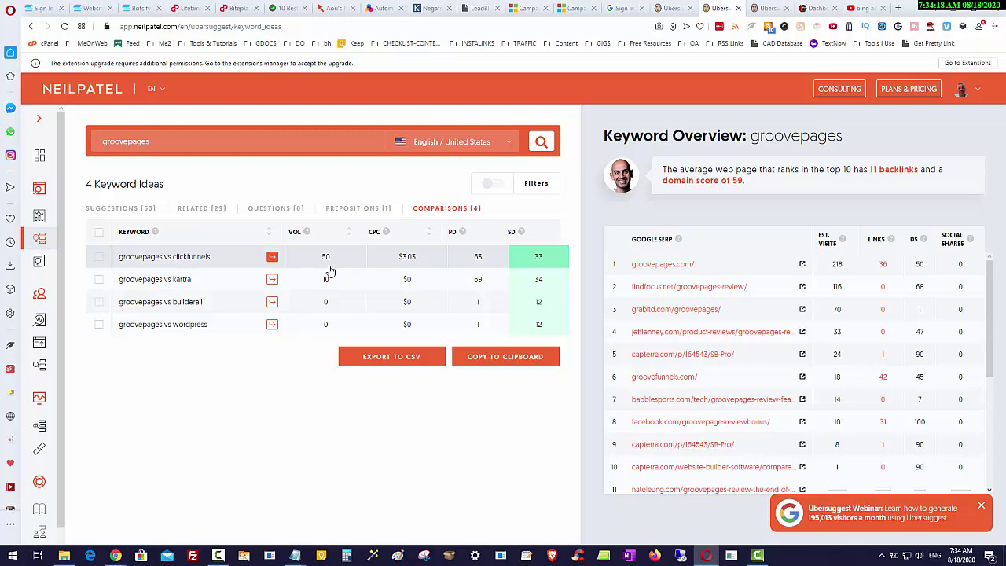
# Compare the Ubersuggest volumes and CPCs for "clickfunnels pricing" and "make money on youtube" with the Microsoft Advertising results for "make money on youtube".
pyautogui.click(670, 9)
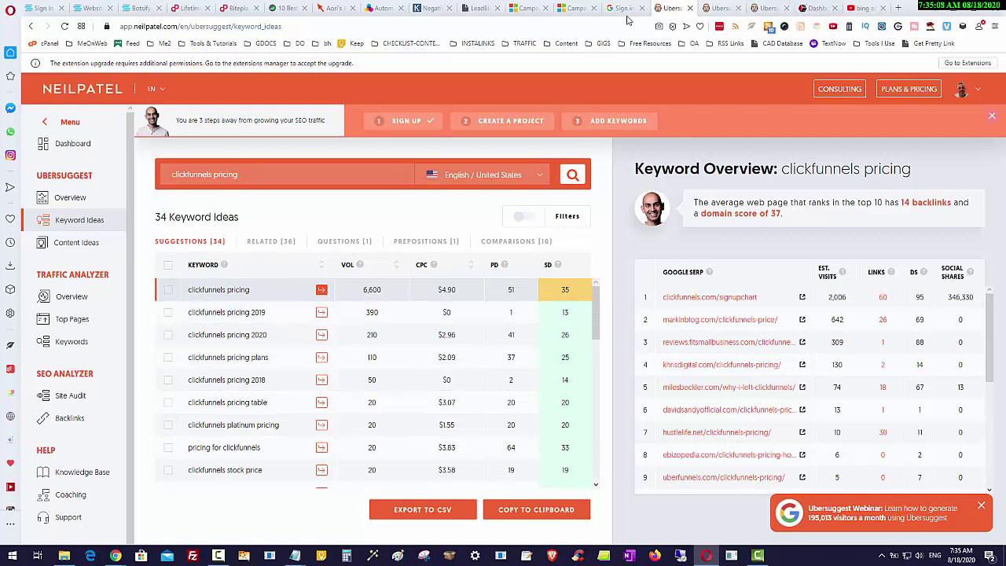
pyautogui.click(577, 9)
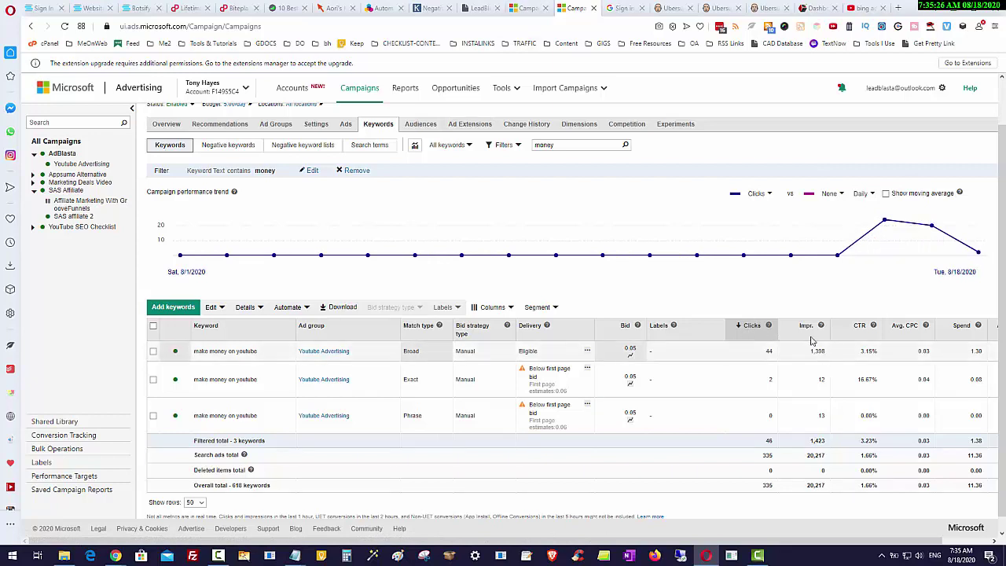
pyautogui.click(770, 8)
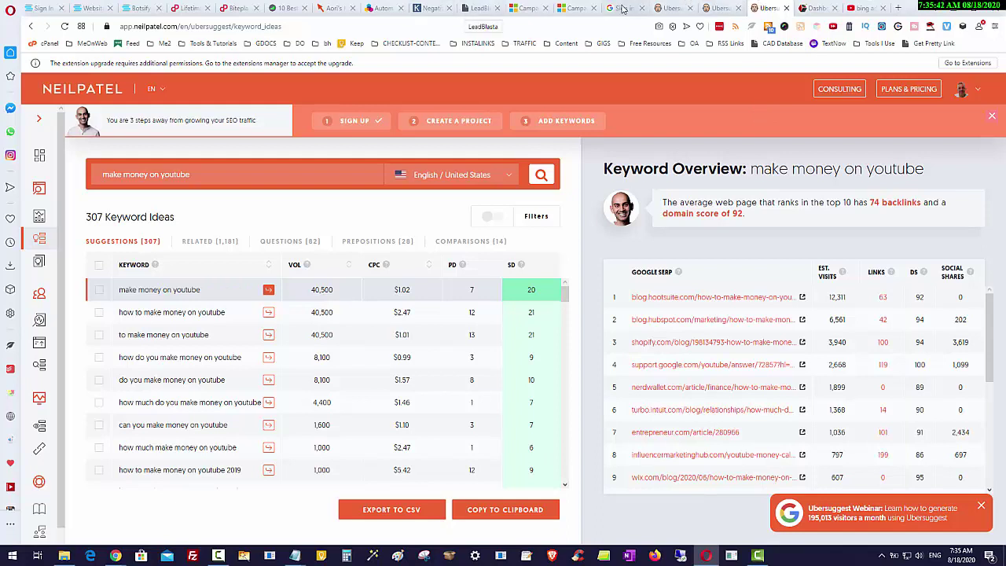
# Return to Microsoft Advertising and review the AdBlasta campaign's recommendations for responsive search ads, mainline bids and best position bids.
pyautogui.click(571, 11)
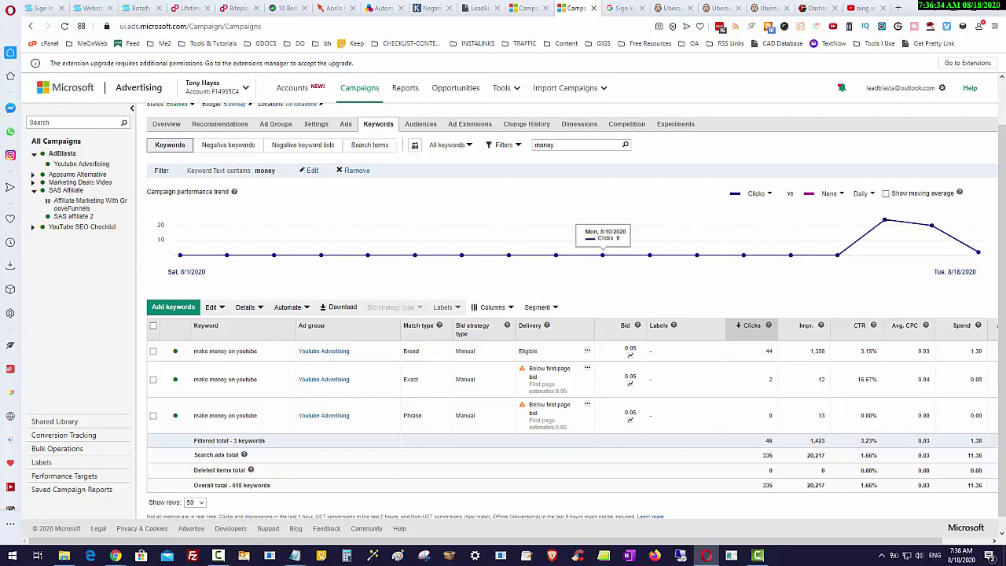
pyautogui.click(160, 126)
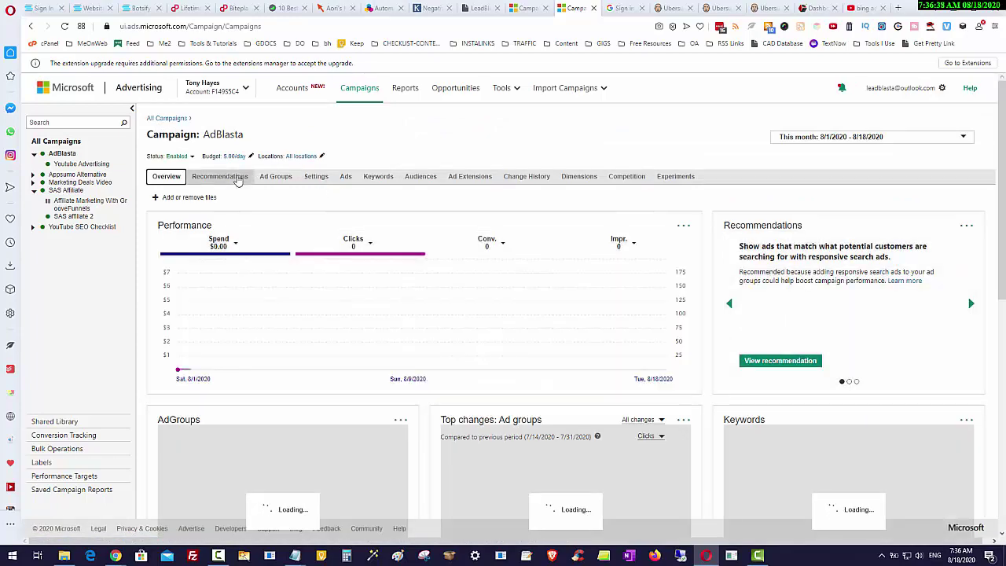
pyautogui.click(217, 178)
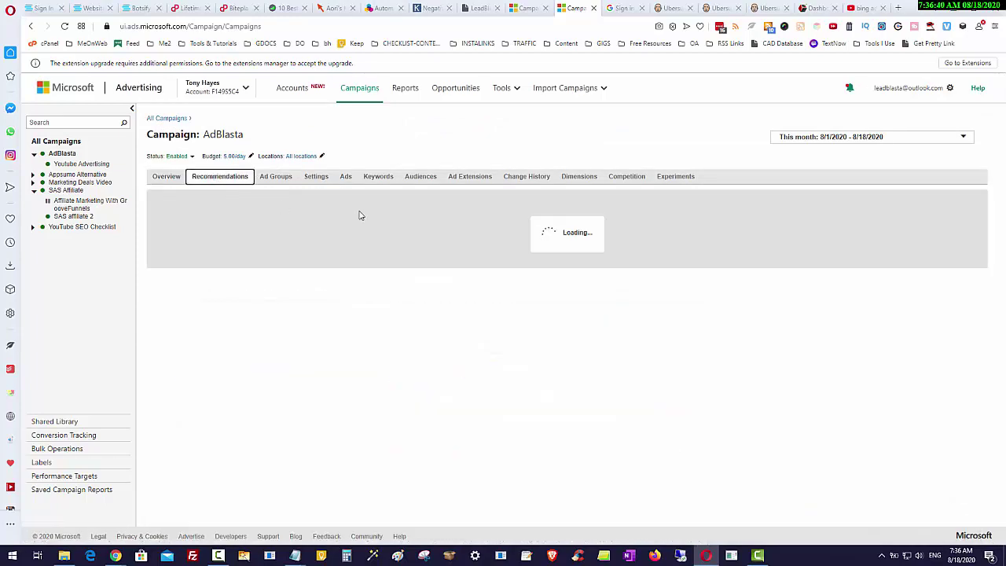
pyautogui.scroll(-1, 780, 379)
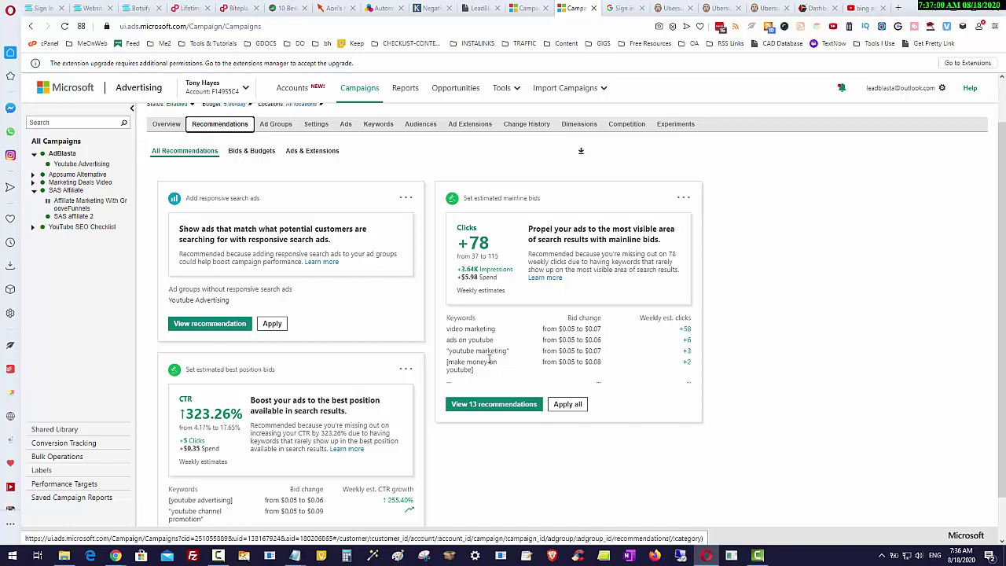
pyautogui.scroll(-1, 490, 359)
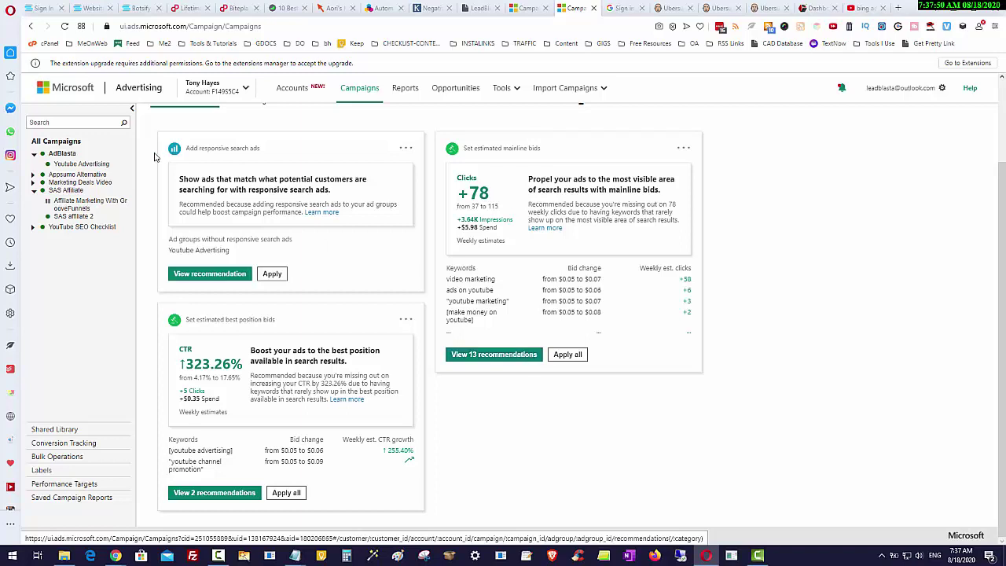
# Revisit the YouTube results for Bing Ads affiliate case studies, then launch the AdBlasta desktop app and maximize its window.
pyautogui.click(862, 9)
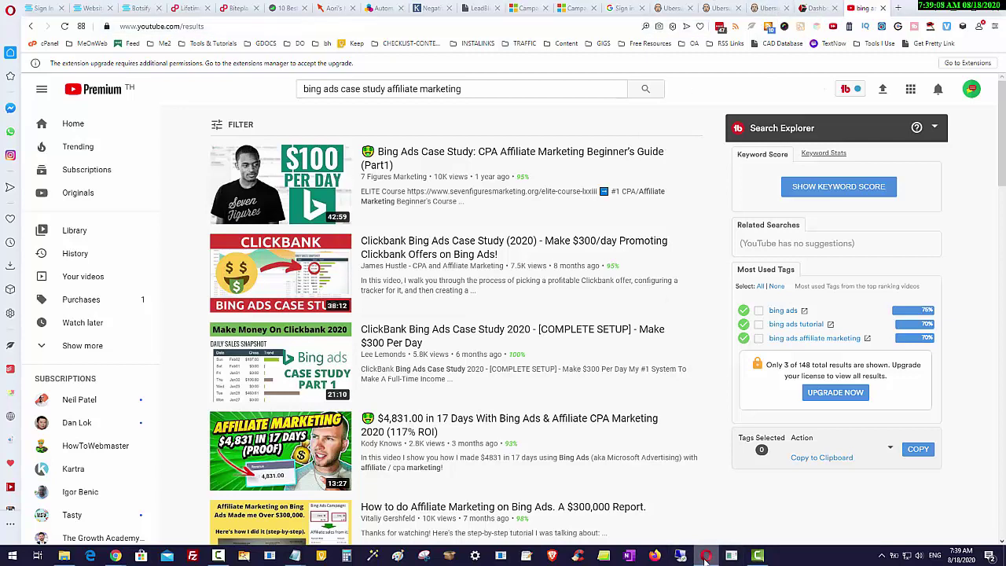
pyautogui.click(13, 558)
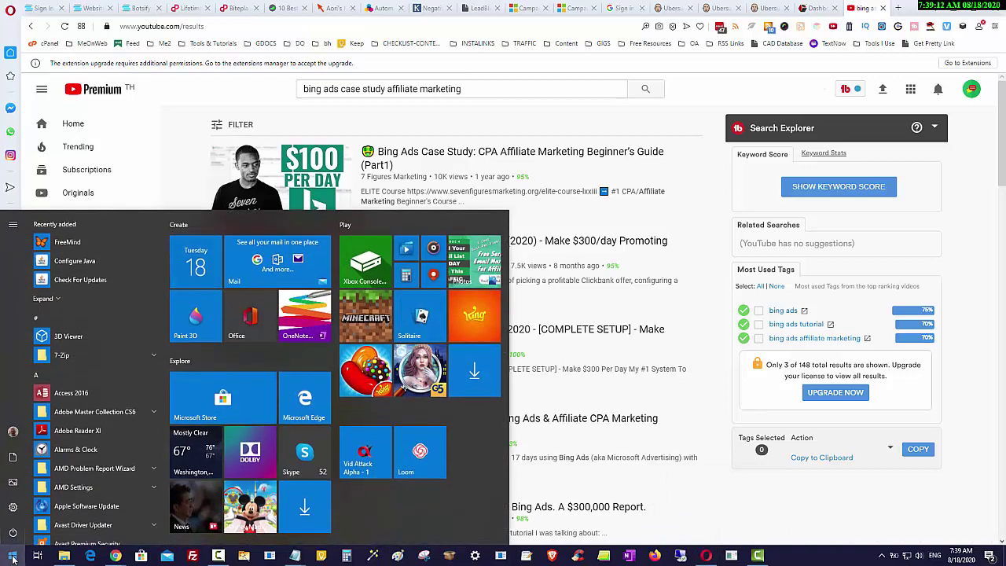
pyautogui.write('adblasta')
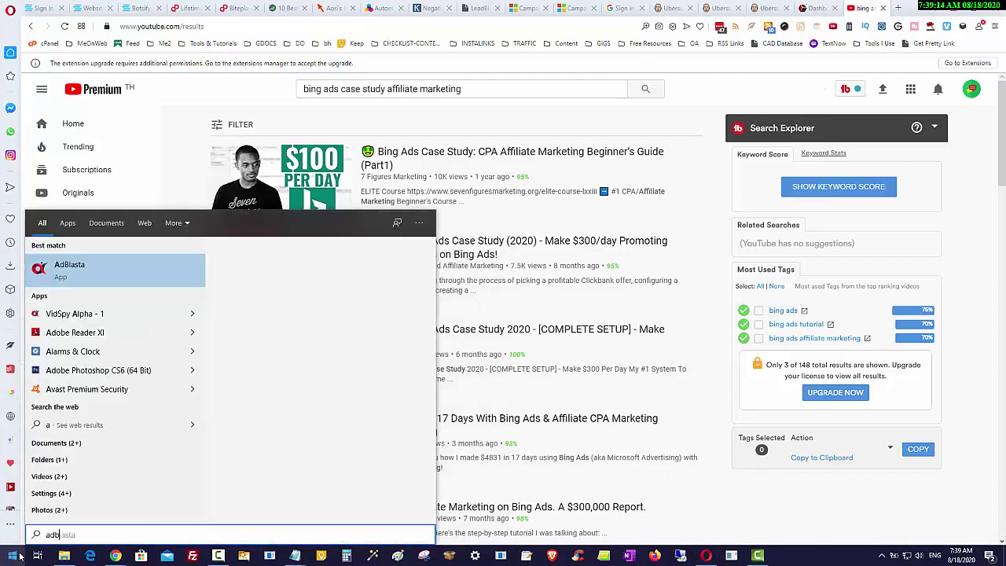
pyautogui.click(65, 272)
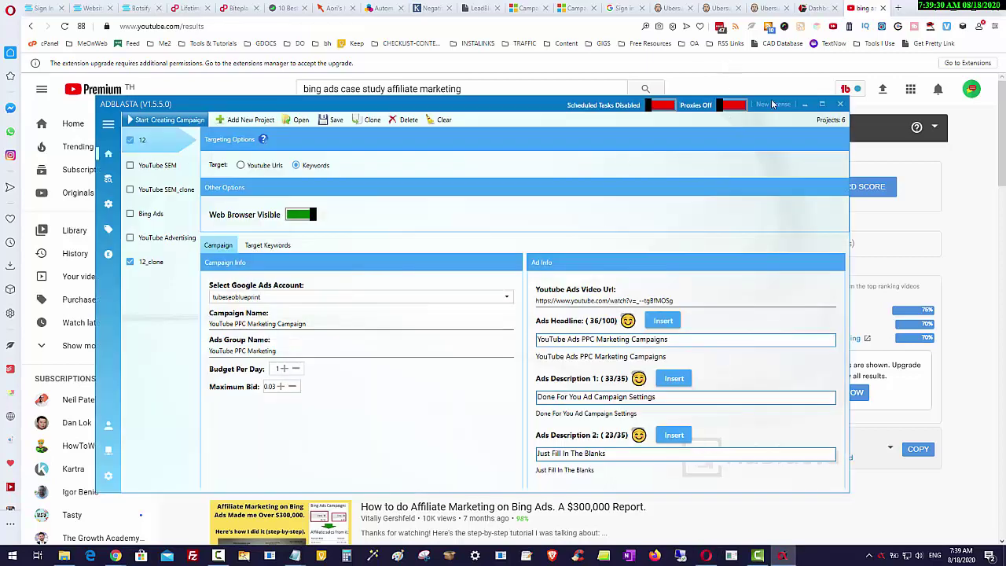
pyautogui.click(823, 104)
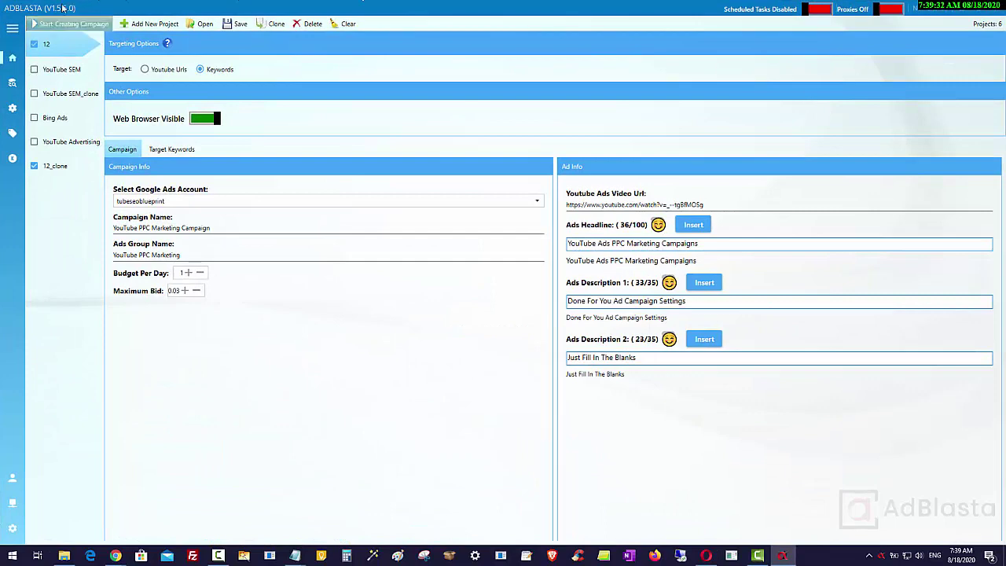
# Examine the YouTube SEM_clone project in AdBlasta, including the expanded tool list, target keywords, YouTube target URLs and campaign details.
pyautogui.click(72, 93)
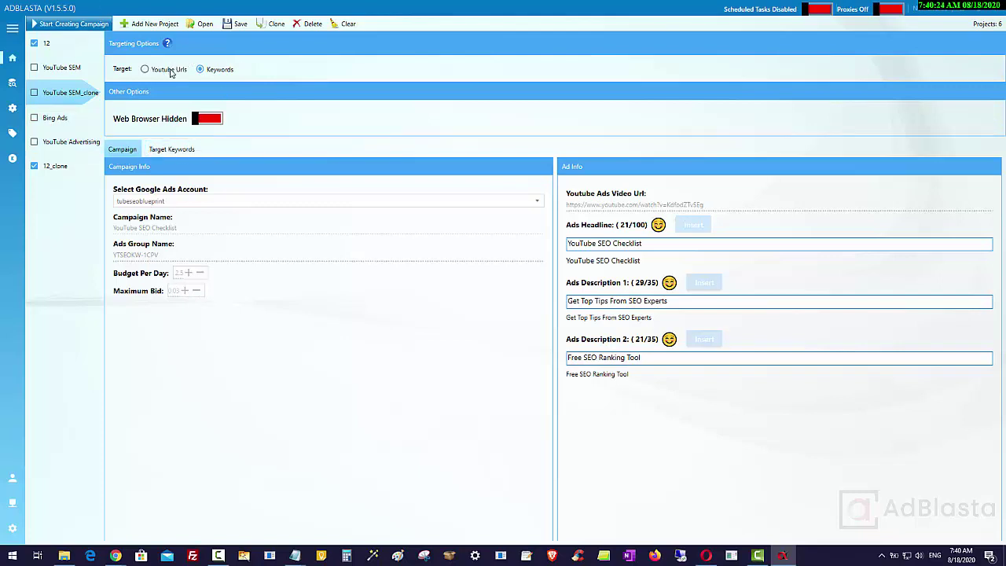
pyautogui.click(13, 28)
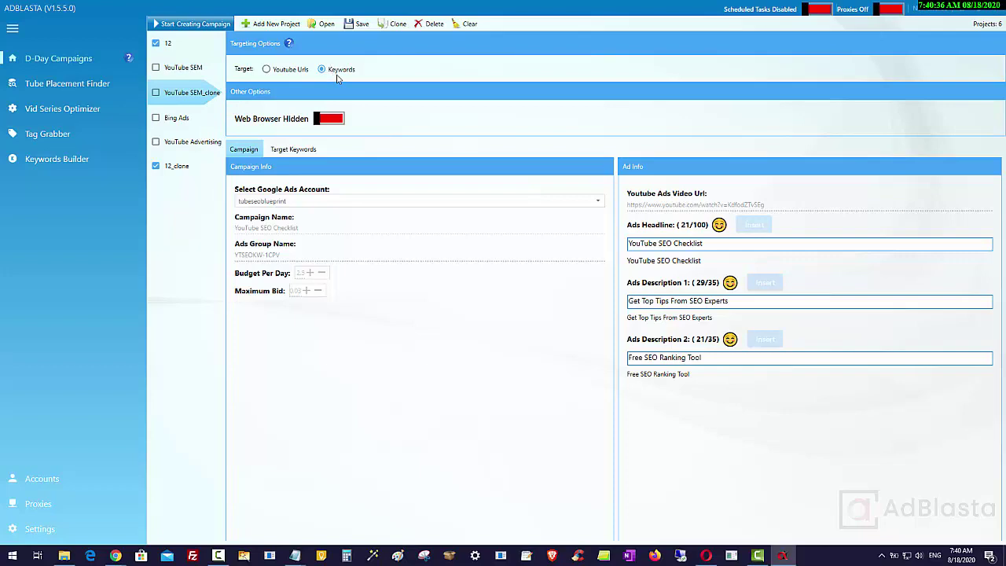
pyautogui.click(303, 150)
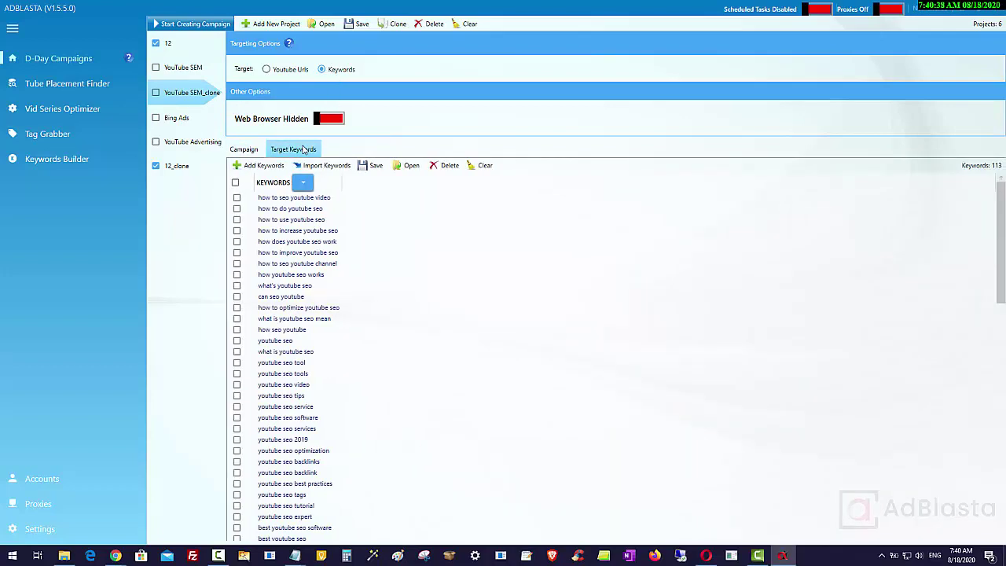
pyautogui.click(291, 70)
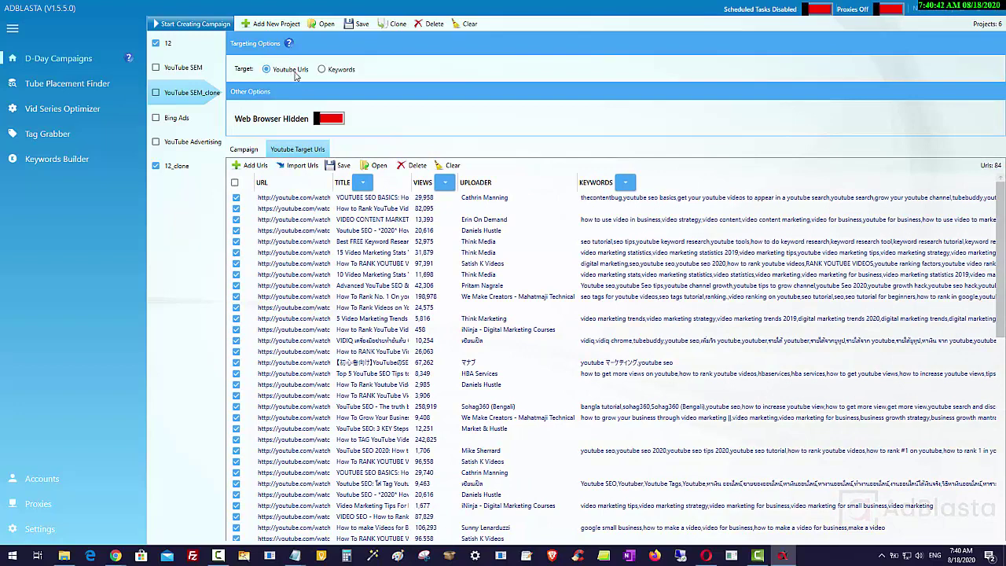
pyautogui.click(344, 70)
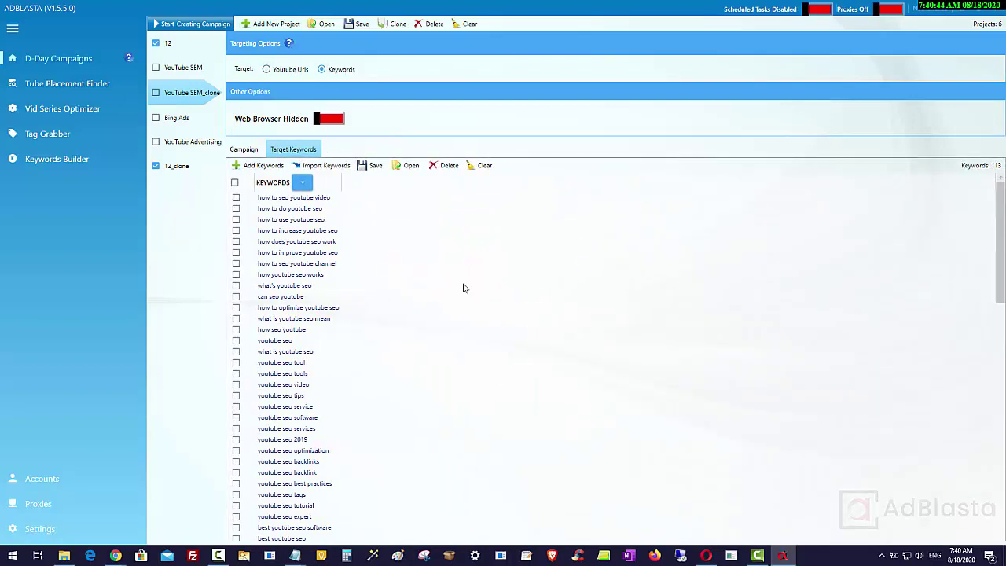
pyautogui.click(245, 150)
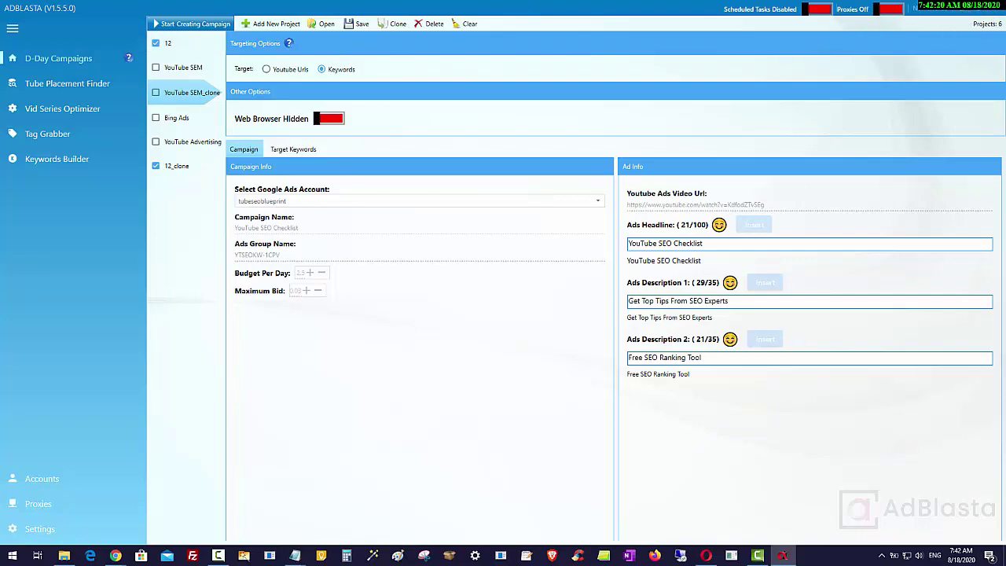
# Minimize AdBlasta and switch back to the campaign recommendations in Microsoft Advertising.
pyautogui.click(955, 10)
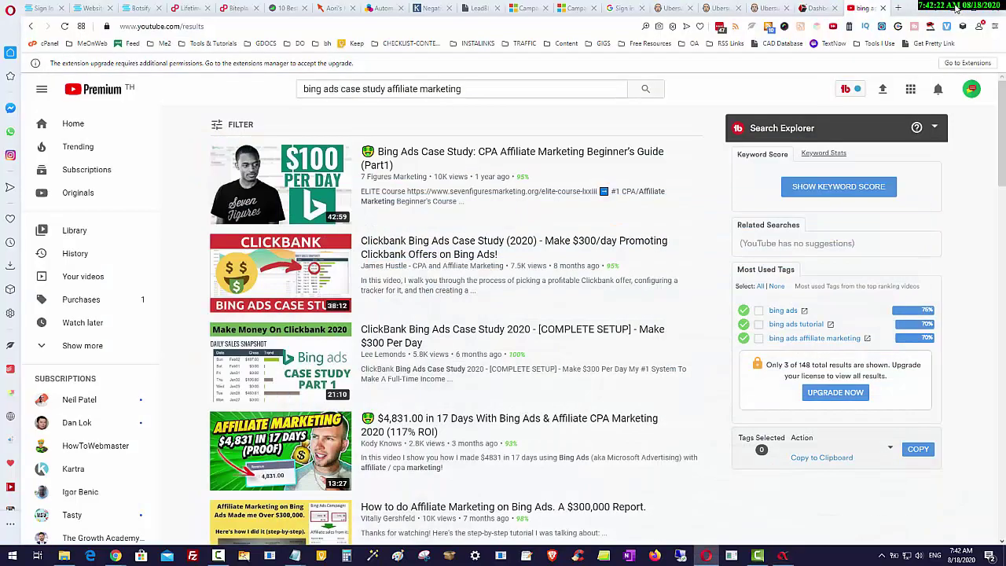
pyautogui.click(579, 8)
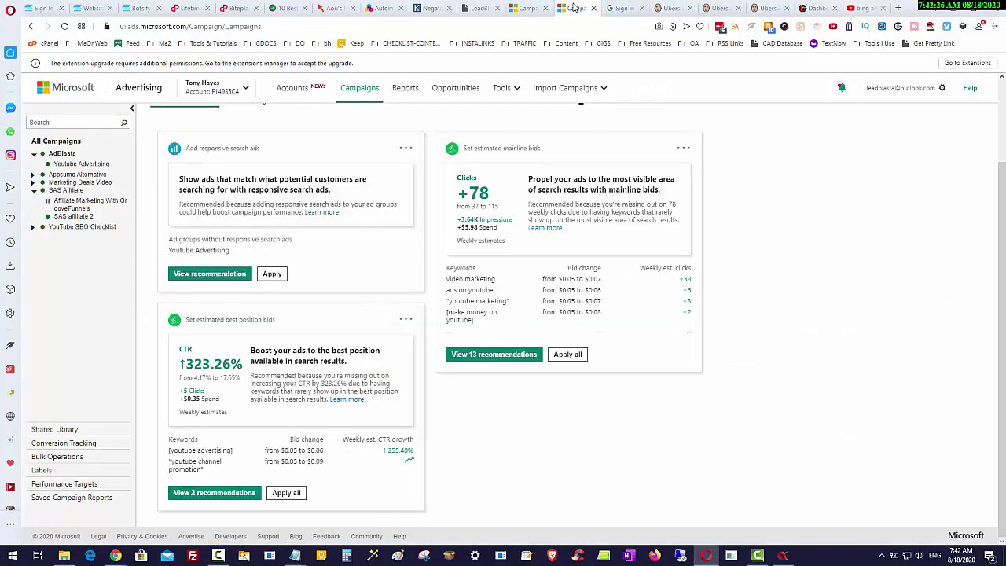